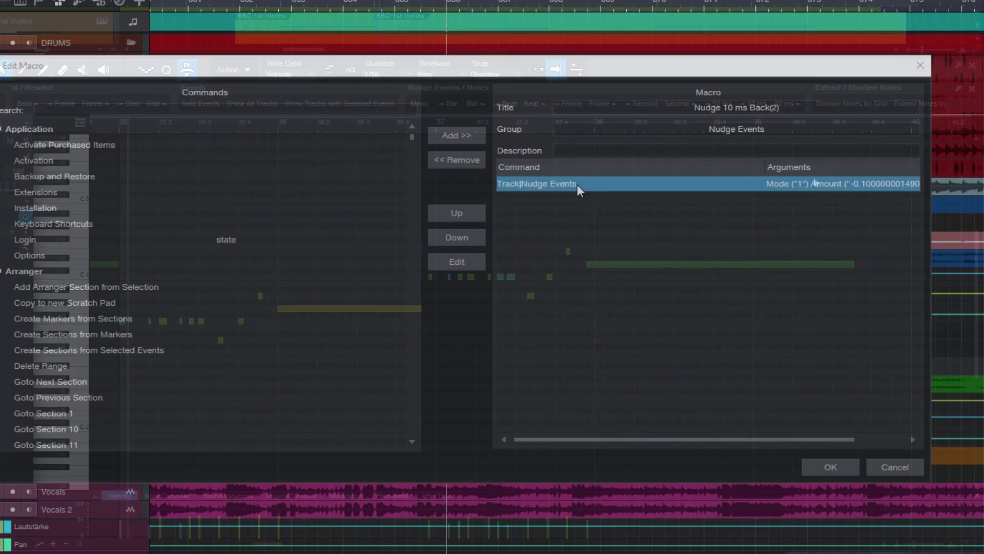
Change the nudge amount in the macro's nudge command settings and confirm it.
{"action": "double_click", "coordinate": [578, 185]}
{"action": "left_click", "coordinate": [586, 346]}
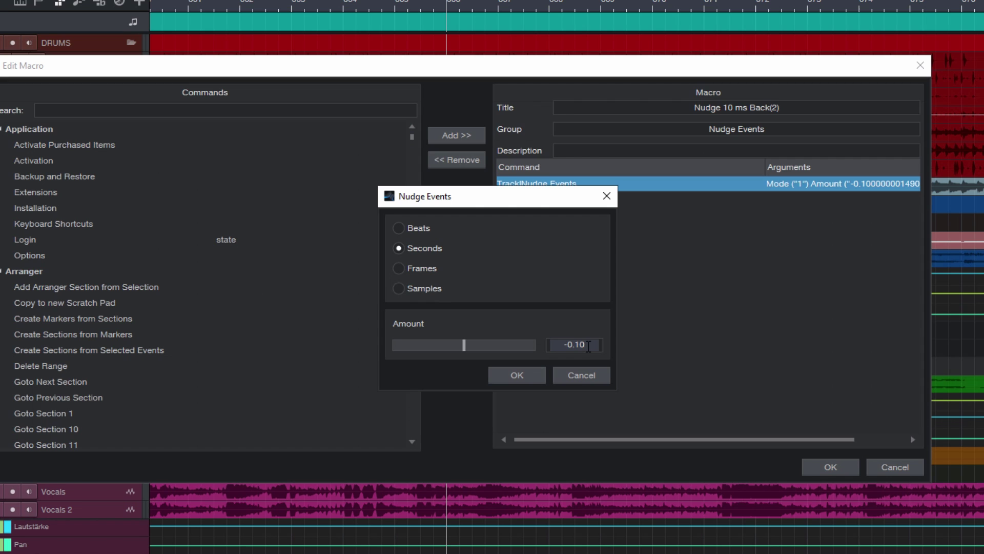
{"action": "left_click", "coordinate": [531, 374]}
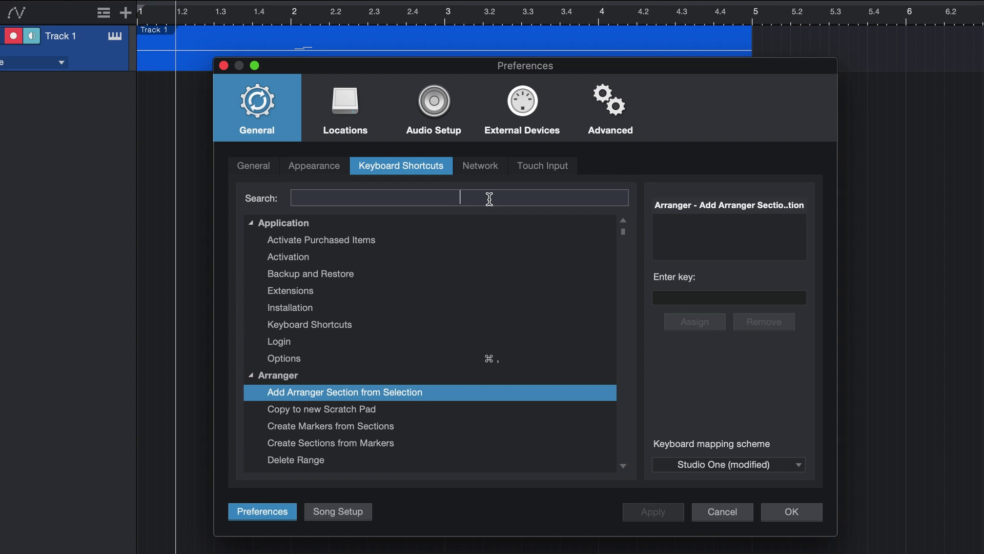
Filter keyboard shortcuts by 'forwar' and select Forward Beat for a key assignment.
{"action": "left_click", "coordinate": [491, 199]}
{"action": "type", "text": "forward"}
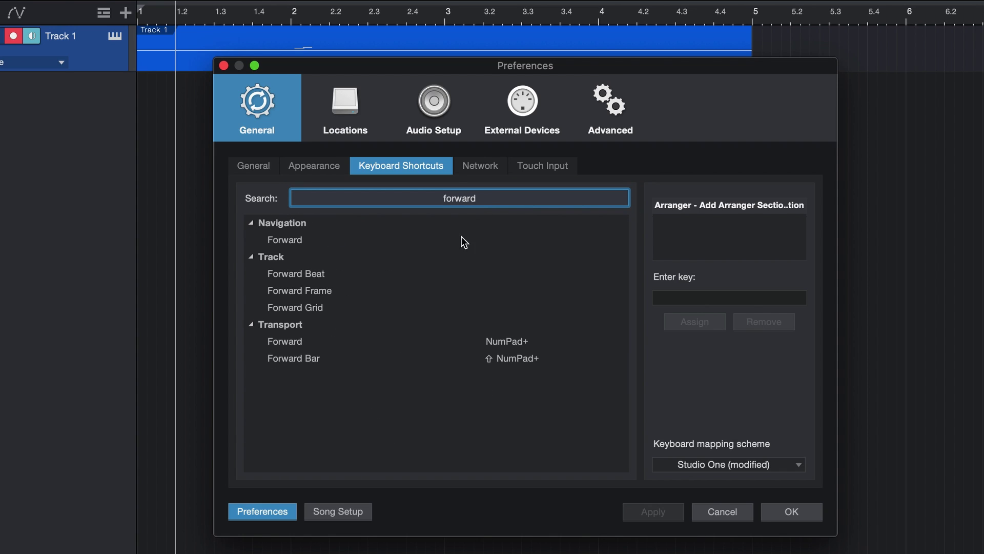
{"action": "left_click", "coordinate": [416, 278]}
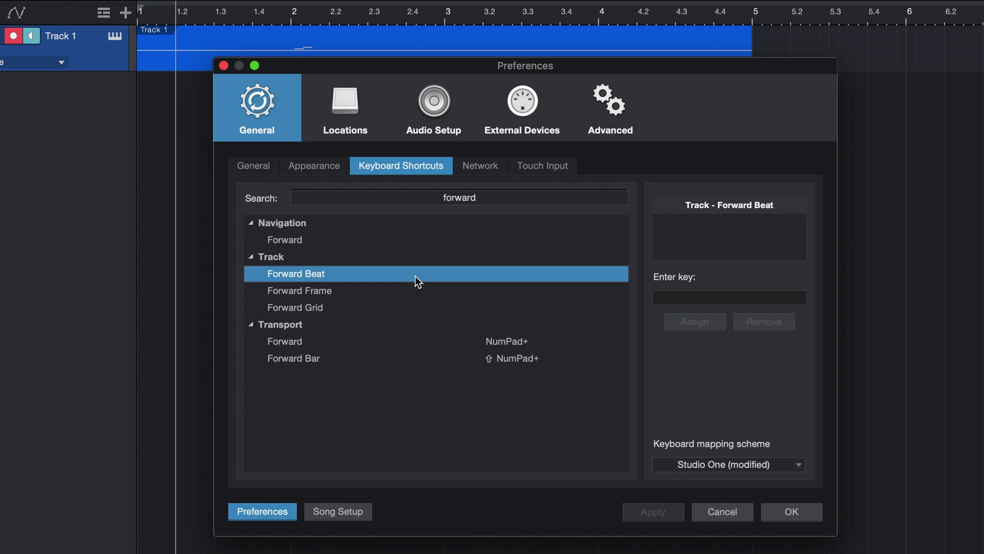
{"action": "left_click", "coordinate": [685, 298]}
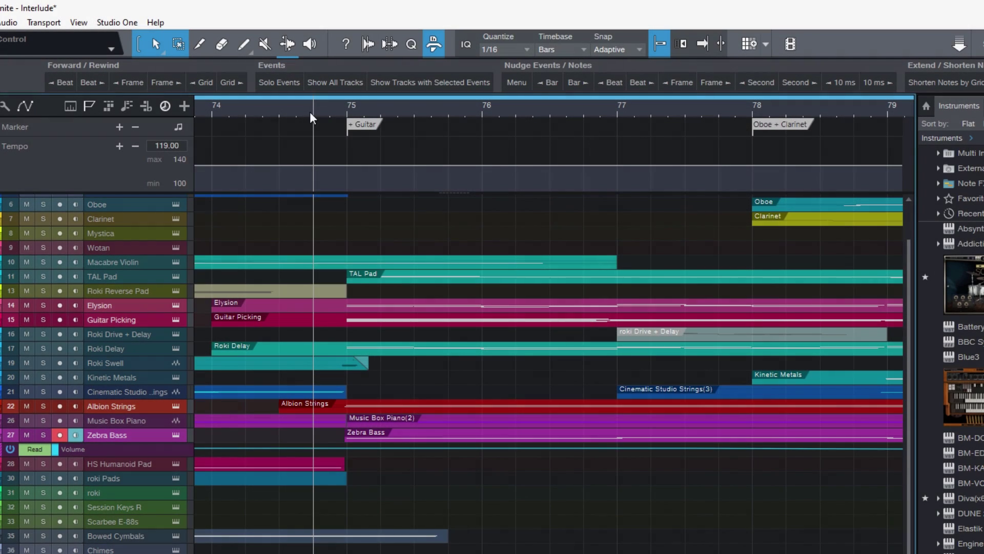
Step the playhead forward three beats, back two beats, then forward one more.
{"action": "left_click", "coordinate": [86, 82]}
{"action": "left_click", "coordinate": [86, 82]}
{"action": "left_click", "coordinate": [86, 82]}
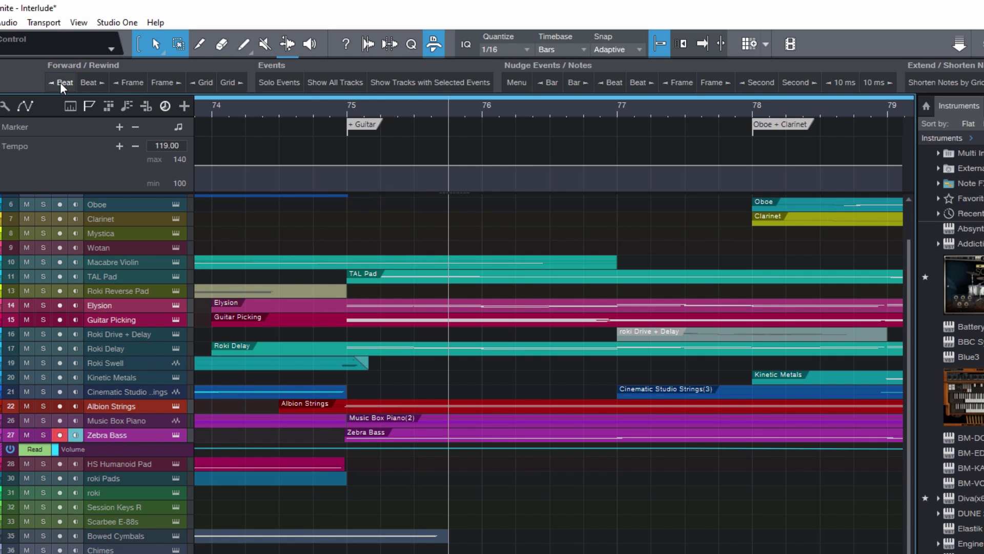
{"action": "left_click", "coordinate": [60, 82]}
{"action": "left_click", "coordinate": [60, 82]}
{"action": "left_click", "coordinate": [79, 82]}
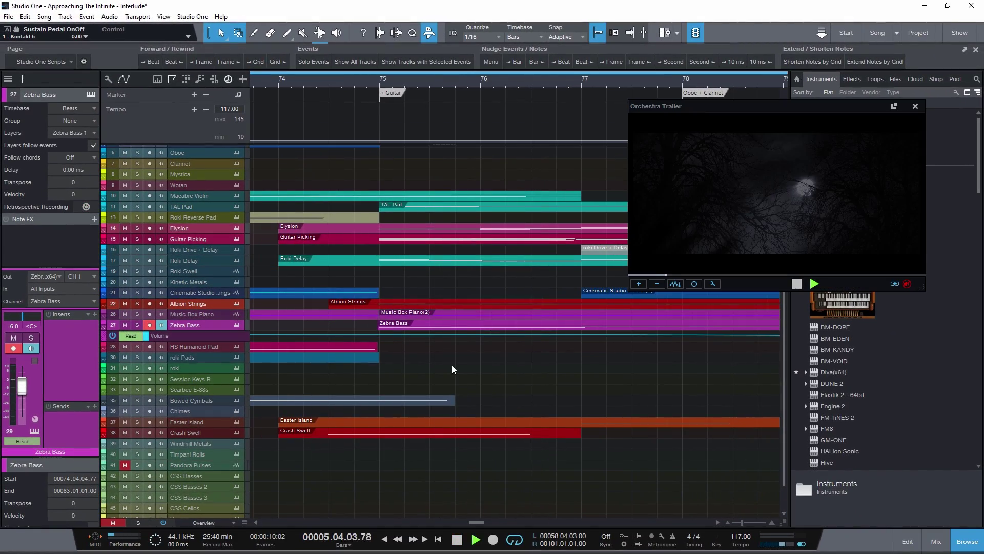
Stop playback and advance the video two frames.
{"action": "key", "text": "space"}
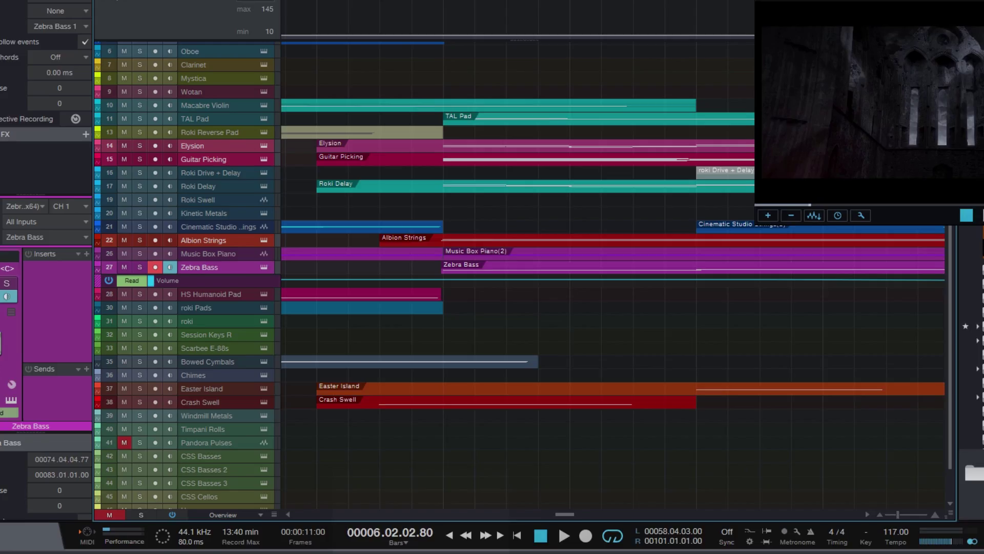
{"action": "left_click", "coordinate": [231, 63]}
{"action": "left_click", "coordinate": [231, 63]}
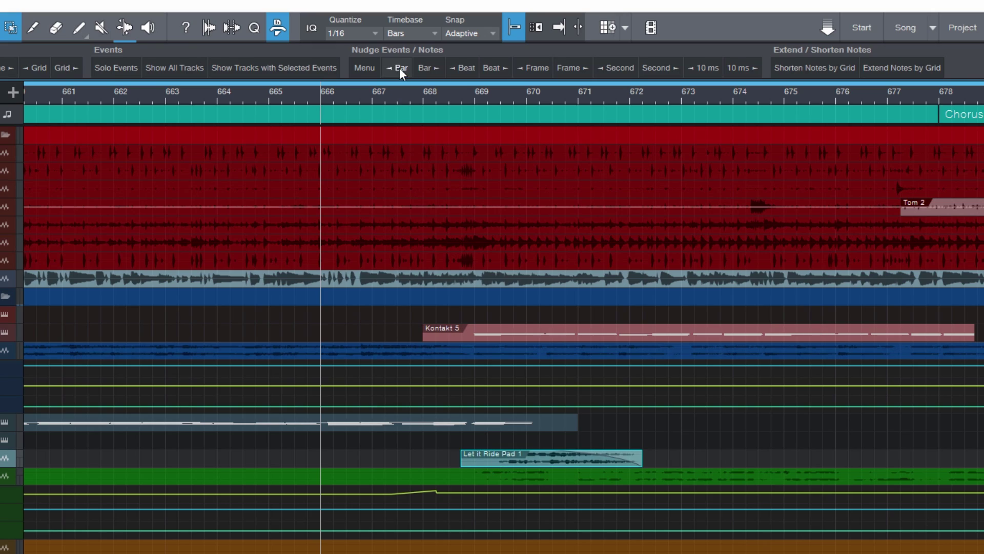
Nudge Let it Ride Pad 1 two bars back and forward, two beats back, one forward.
{"action": "left_click", "coordinate": [399, 67]}
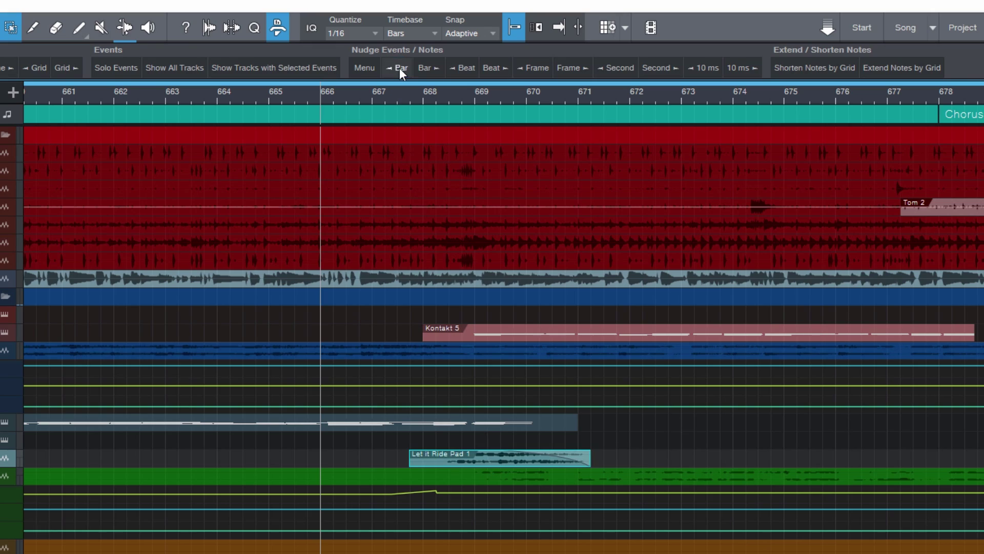
{"action": "left_click", "coordinate": [398, 67]}
{"action": "left_click", "coordinate": [437, 68]}
{"action": "left_click", "coordinate": [435, 70]}
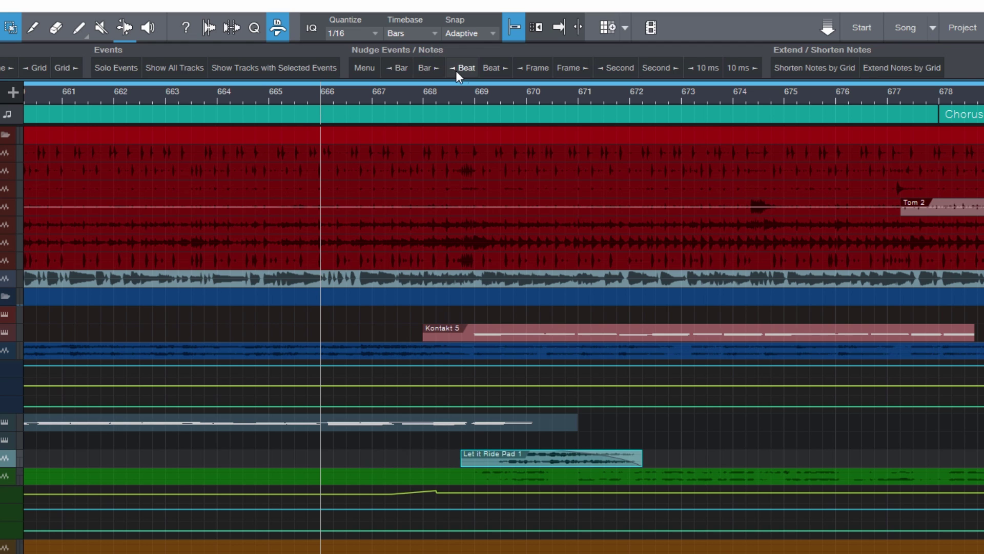
{"action": "left_click", "coordinate": [460, 70]}
{"action": "left_click", "coordinate": [462, 71]}
{"action": "left_click", "coordinate": [489, 71]}
{"action": "left_click", "coordinate": [489, 71]}
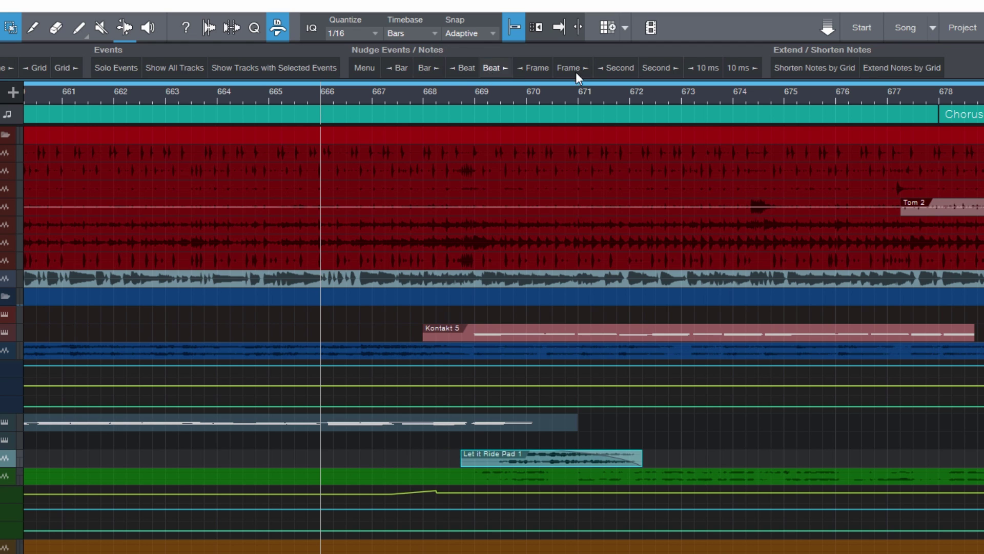
Nudge the pad event two seconds earlier, one second later, then 10 ms later.
{"action": "left_click", "coordinate": [620, 72]}
{"action": "left_click", "coordinate": [620, 72]}
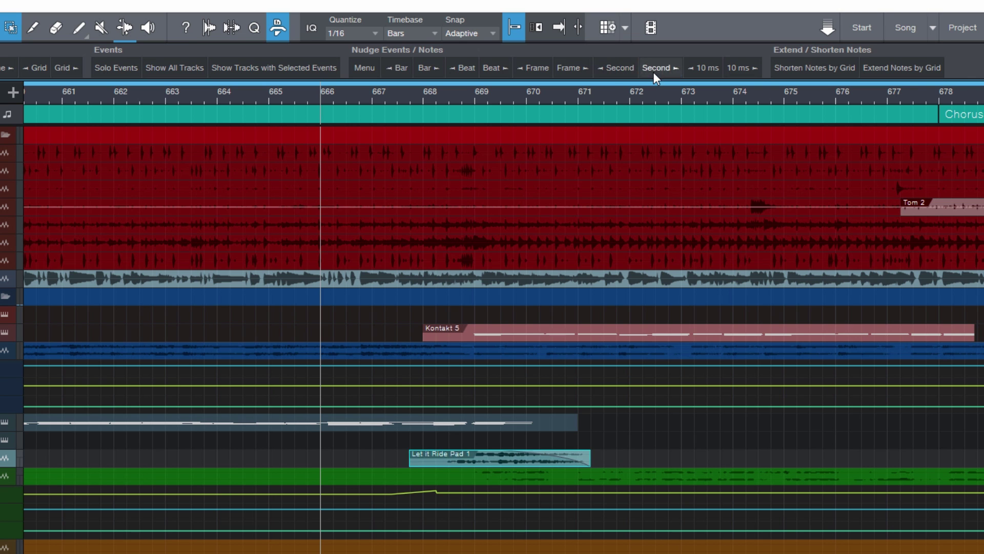
{"action": "left_click", "coordinate": [653, 71]}
{"action": "left_click", "coordinate": [653, 72]}
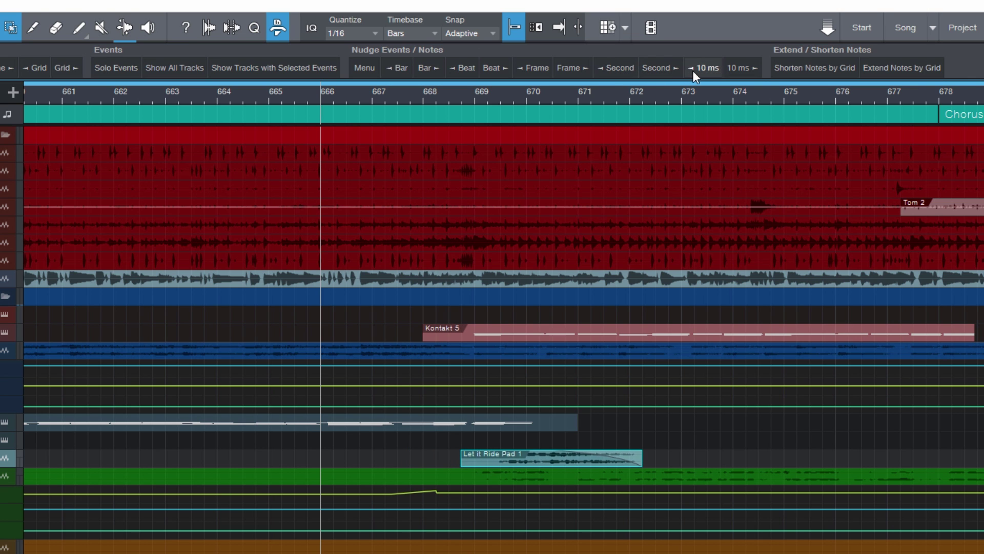
{"action": "left_click", "coordinate": [734, 69]}
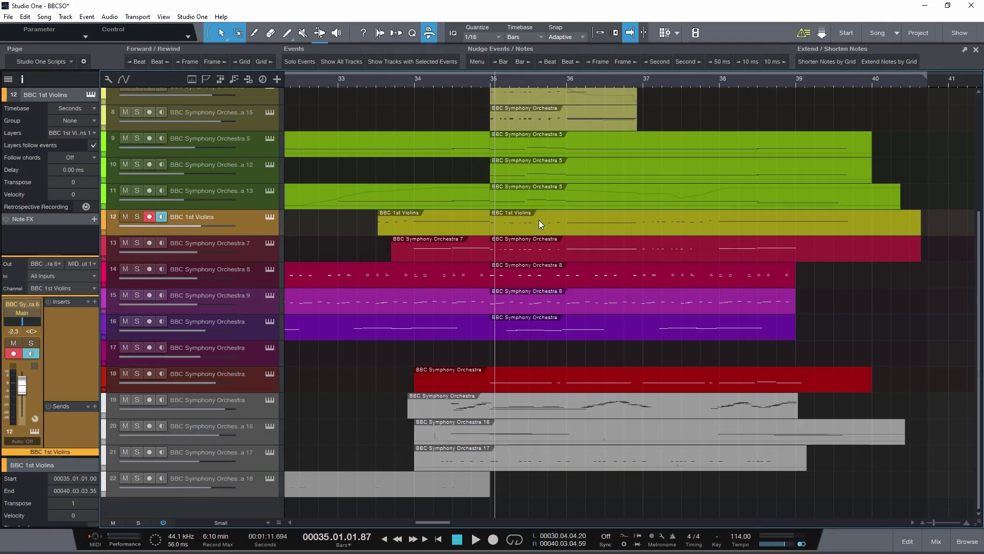
In the BBC 1st Violins event, nudge the seven short notes near bar 37 earlier twice by 50 ms.
{"action": "double_click", "coordinate": [540, 220]}
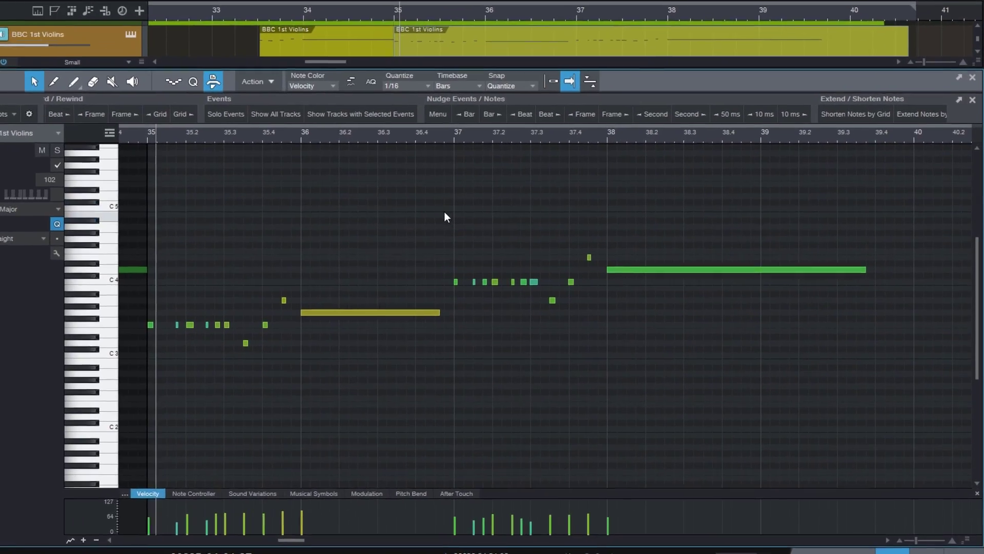
{"action": "left_click_drag", "start_coordinate": [498, 241], "coordinate": [566, 301]}
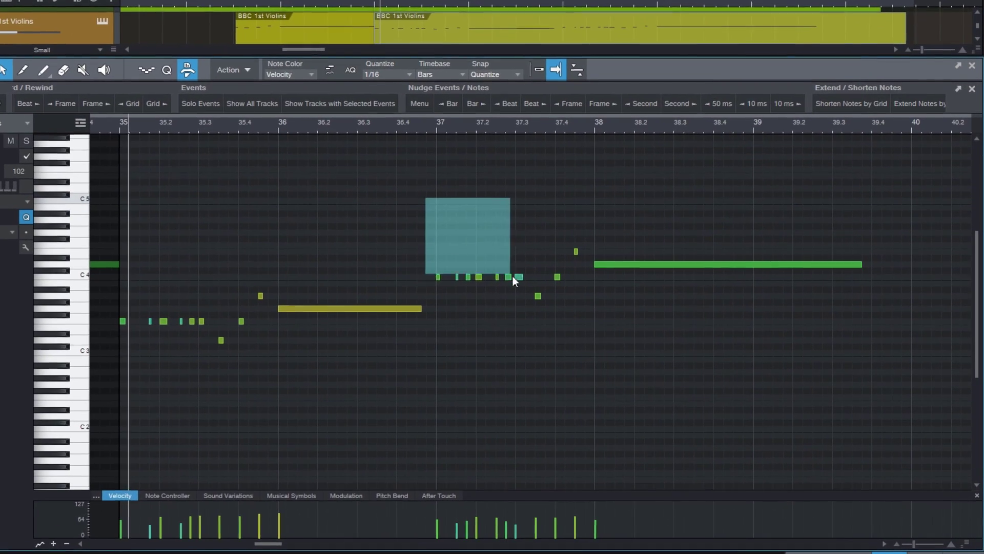
{"action": "left_click_drag", "start_coordinate": [512, 276], "coordinate": [524, 288]}
{"action": "left_click", "coordinate": [717, 103]}
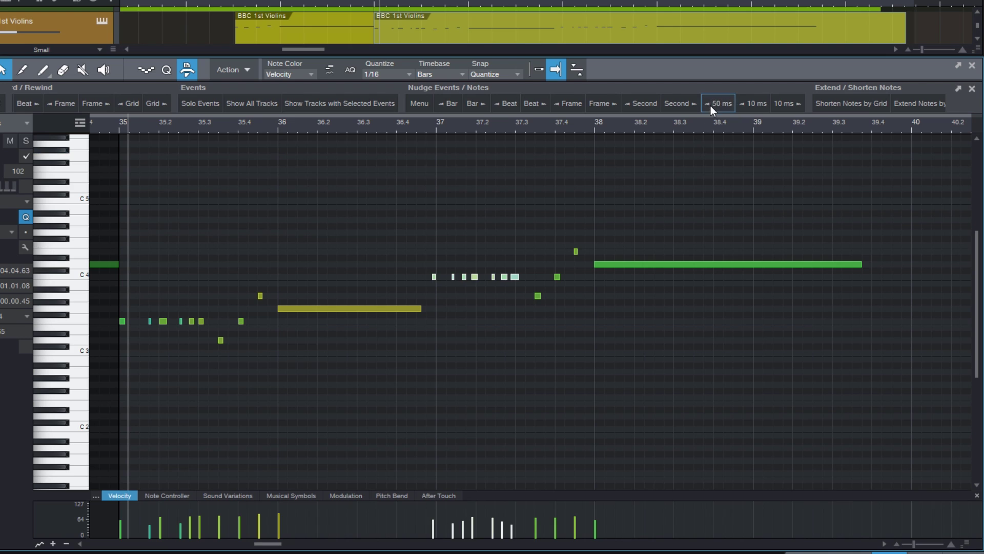
{"action": "left_click", "coordinate": [717, 103]}
Nudge the four notes between 37.3 and 38 earlier by 50 ms.
{"action": "left_click_drag", "start_coordinate": [523, 222], "coordinate": [604, 323]}
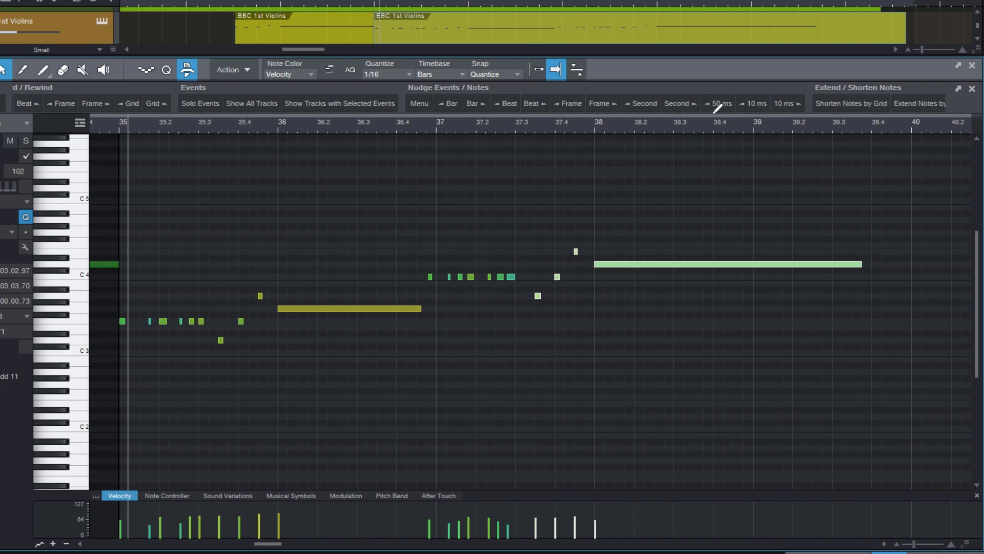
{"action": "left_click", "coordinate": [751, 106]}
{"action": "left_click", "coordinate": [752, 106]}
{"action": "left_click", "coordinate": [749, 176]}
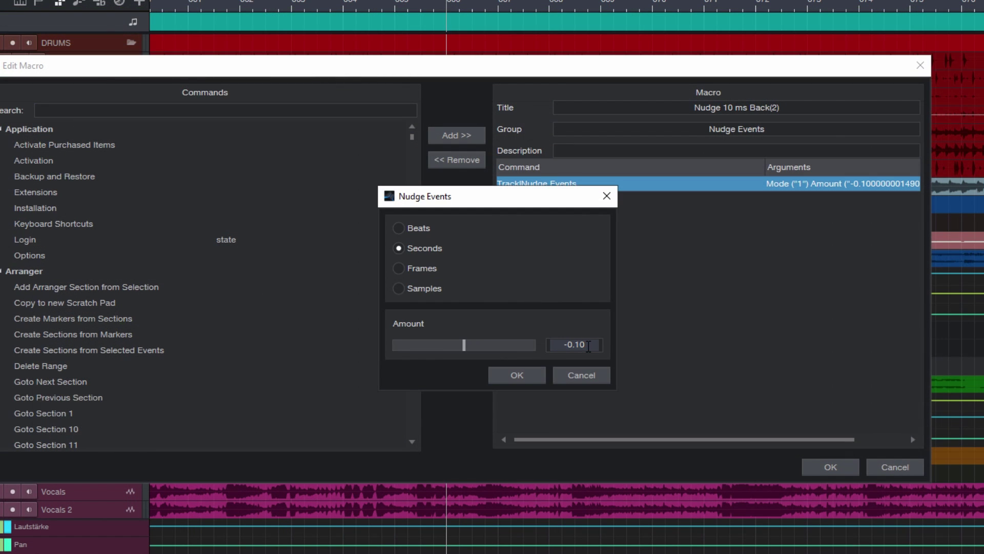
Save the -0.05 s nudge macro and nudge Let it Ride Pad 1 50 ms earlier.
{"action": "left_click", "coordinate": [531, 380]}
{"action": "left_click", "coordinate": [835, 468]}
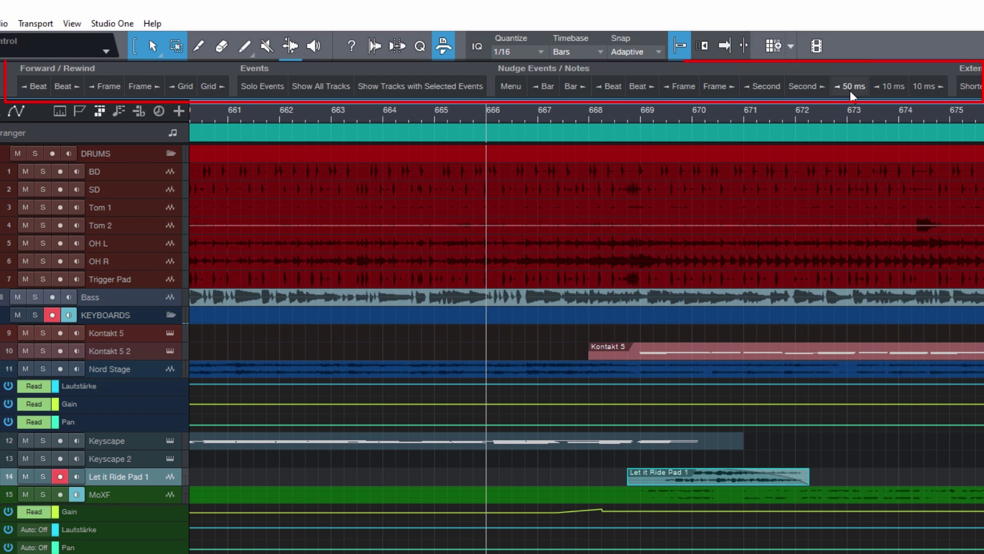
{"action": "left_click", "coordinate": [850, 86]}
{"action": "left_click", "coordinate": [850, 86]}
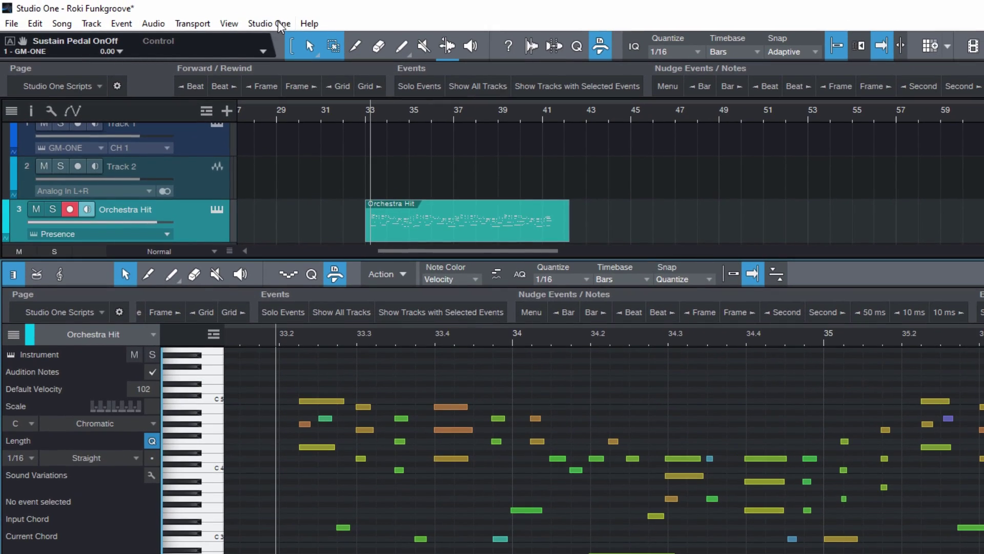
Assign the A key to Toggle Audition Notes in Keyboard Shortcuts.
{"action": "left_click", "coordinate": [271, 12]}
{"action": "key", "text": "Escape"}
{"action": "key", "text": "ctrl+comma"}
{"action": "type", "text": "Toggle Aud"}
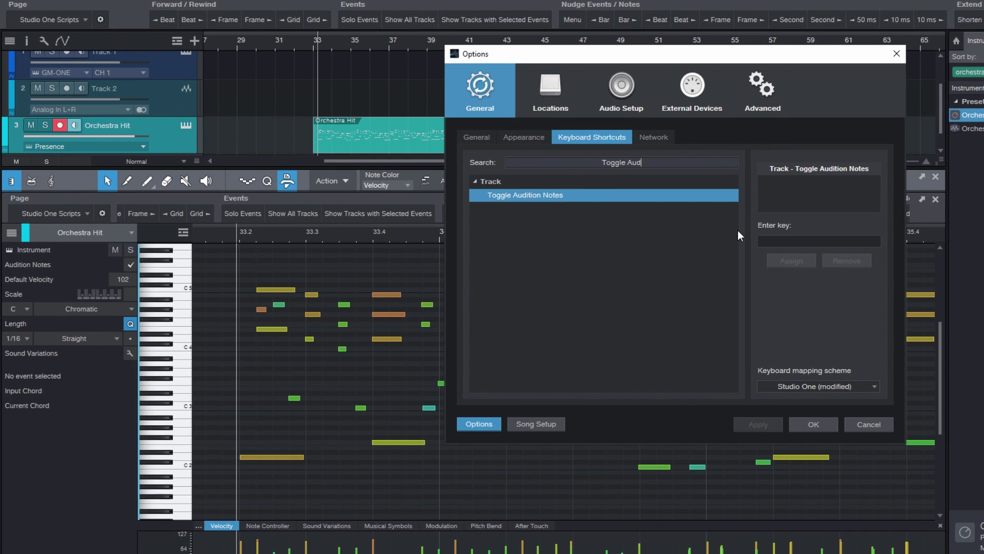
{"action": "left_click", "coordinate": [777, 237]}
{"action": "key", "text": "a"}
{"action": "left_click", "coordinate": [791, 261]}
{"action": "left_click", "coordinate": [813, 424]}
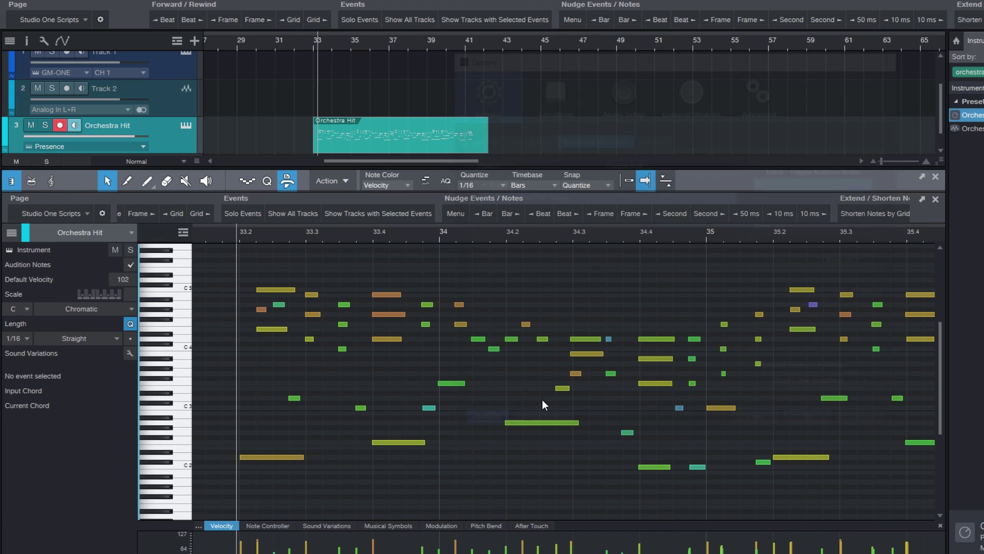
Turn on Audition Notes with A and click Orchestra Hit notes, including B4 and A4.
{"action": "key", "text": "a"}
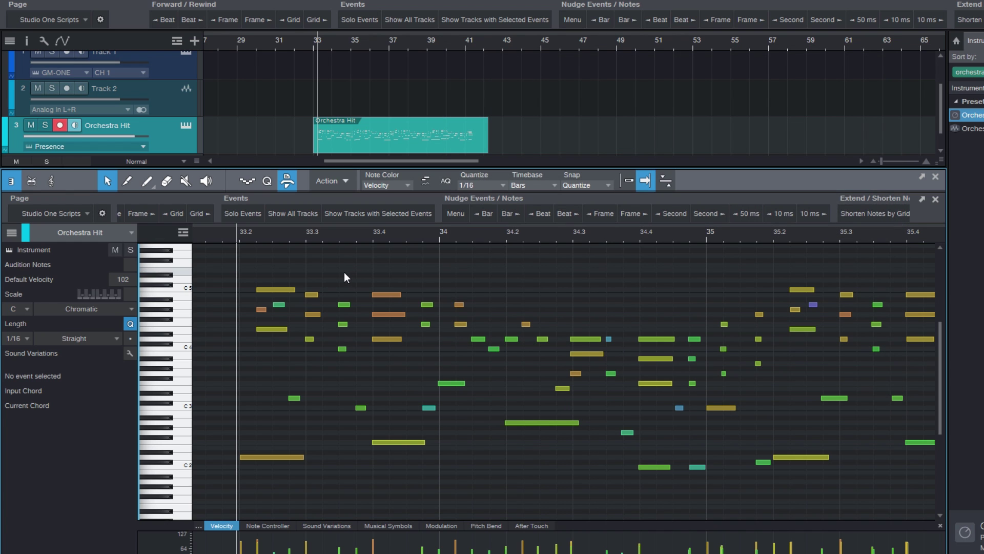
{"action": "left_click", "coordinate": [316, 313]}
{"action": "left_click", "coordinate": [386, 295]}
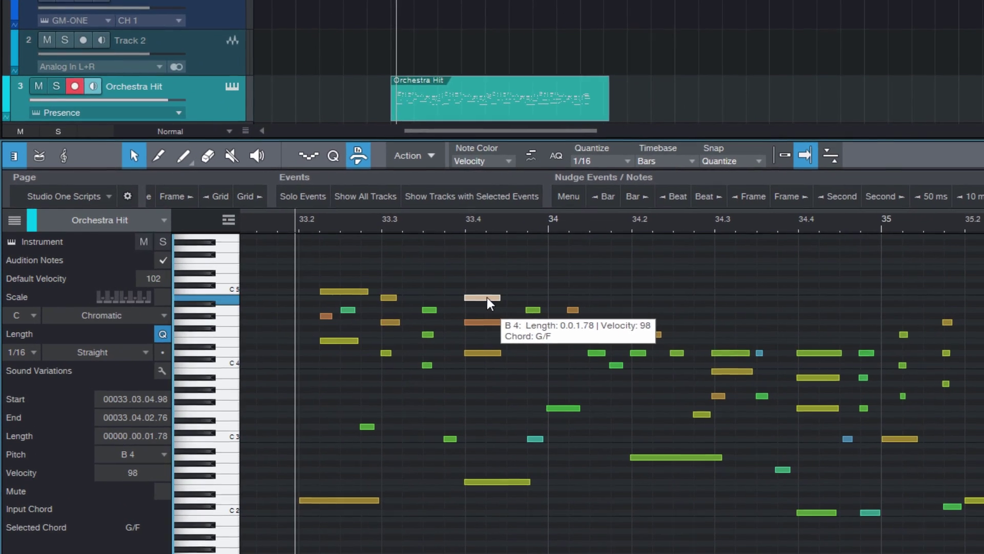
{"action": "left_click", "coordinate": [533, 309]}
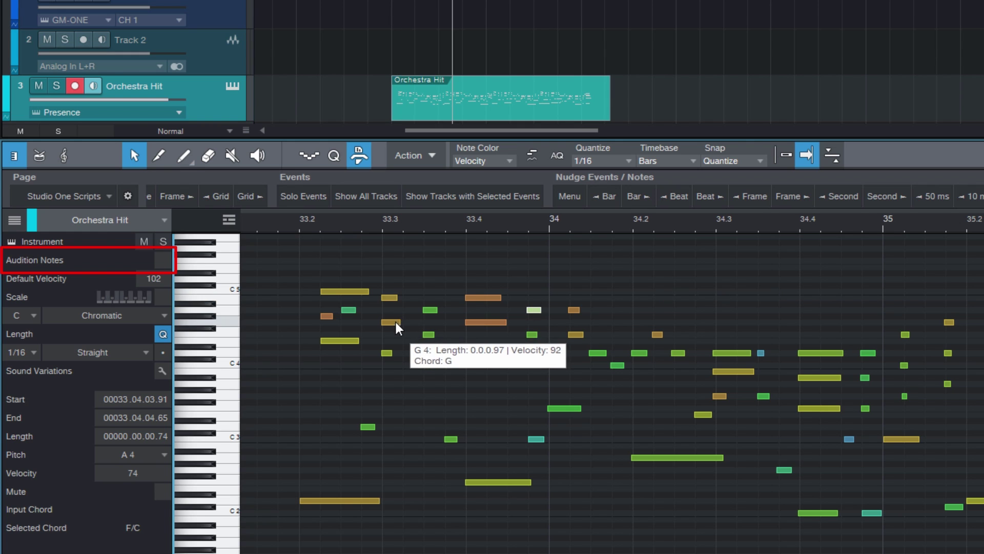
{"action": "left_click", "coordinate": [430, 309]}
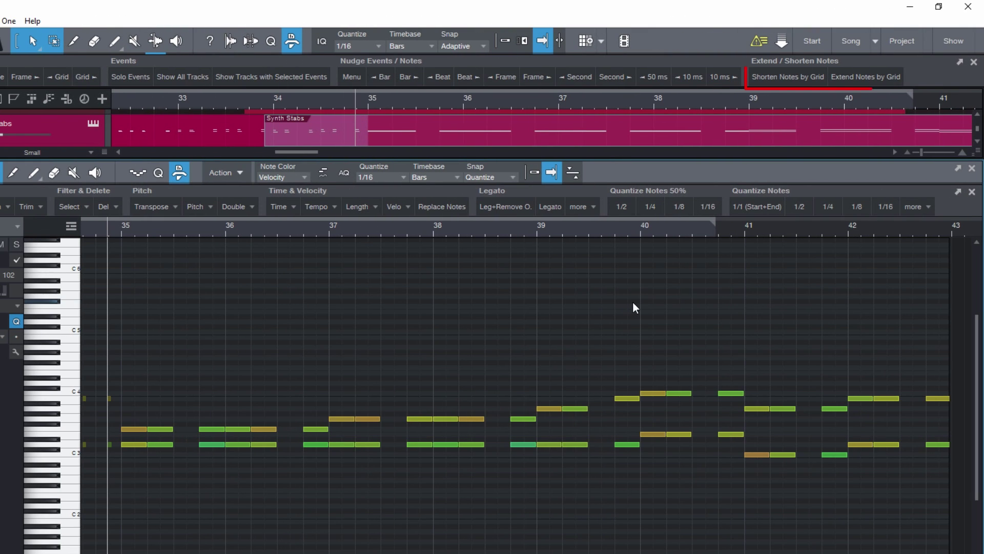
Shorten the Synth Stabs notes to grid length, then the selected notes in bars 35–36.
{"action": "left_click", "coordinate": [801, 78]}
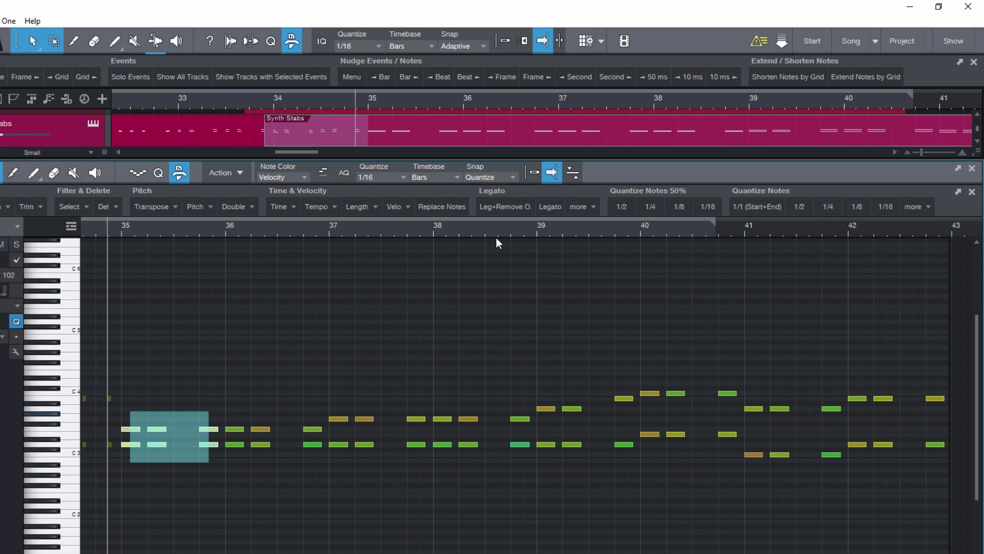
{"action": "left_click", "coordinate": [797, 78]}
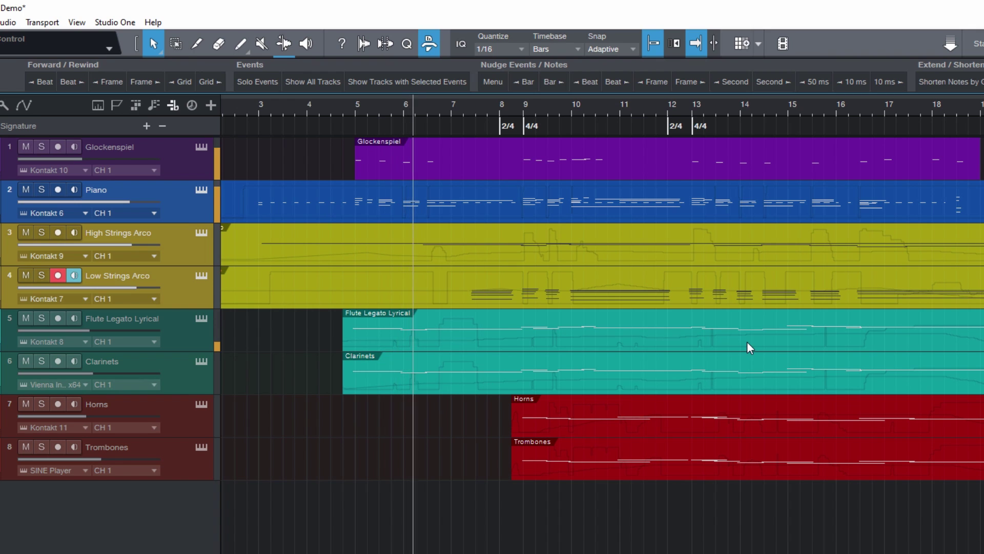
Solo then unsolo the Piano, High and Low Strings Arco events, and enable Autoscroll.
{"action": "key", "text": "w"}
{"action": "key", "text": "w"}
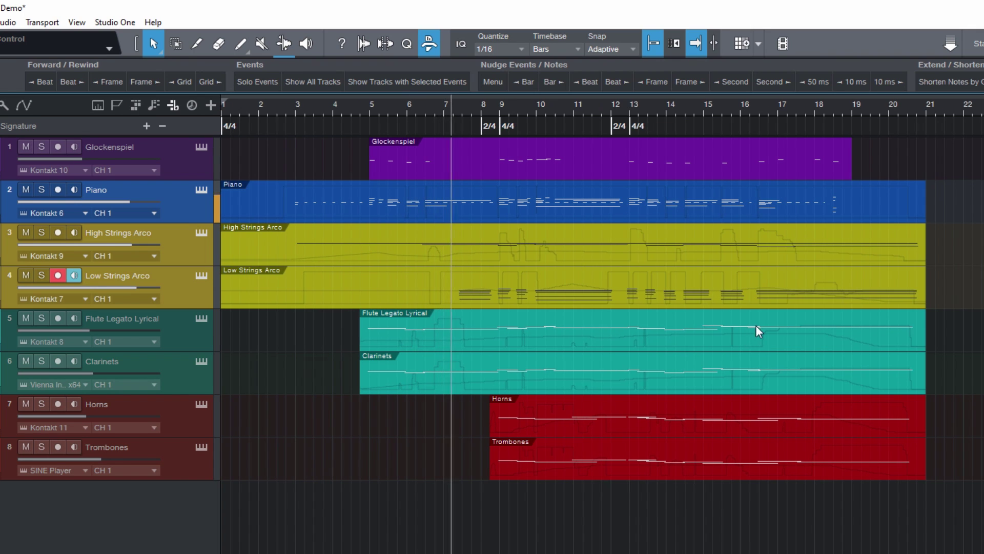
{"action": "key", "text": "f"}
{"action": "left_click_drag", "start_coordinate": [598, 300], "coordinate": [444, 288]}
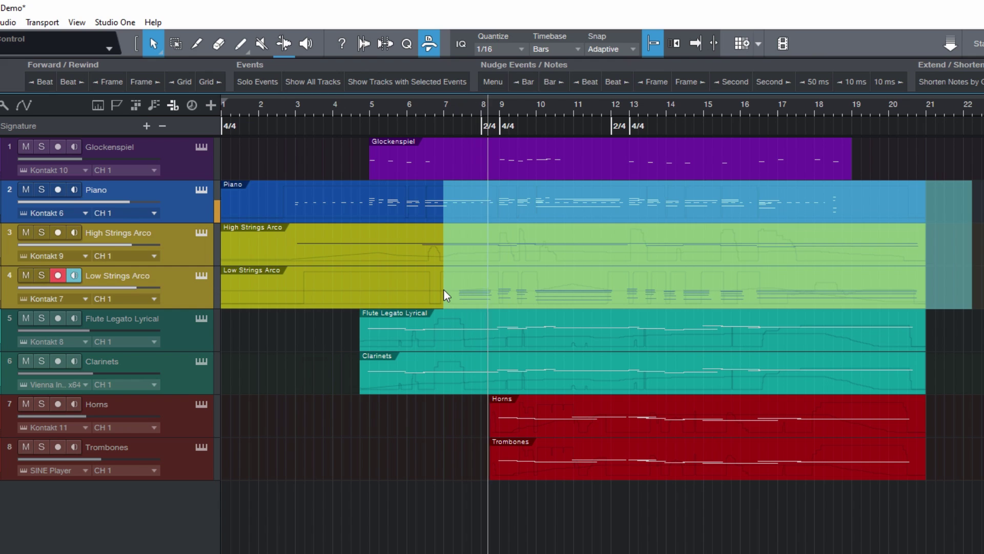
{"action": "left_click", "coordinate": [249, 82]}
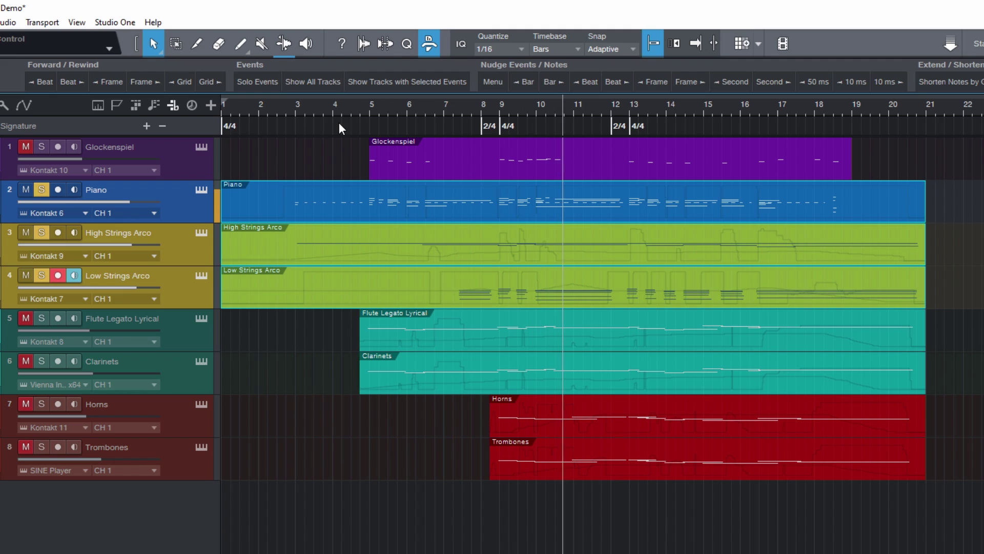
{"action": "left_click", "coordinate": [258, 82]}
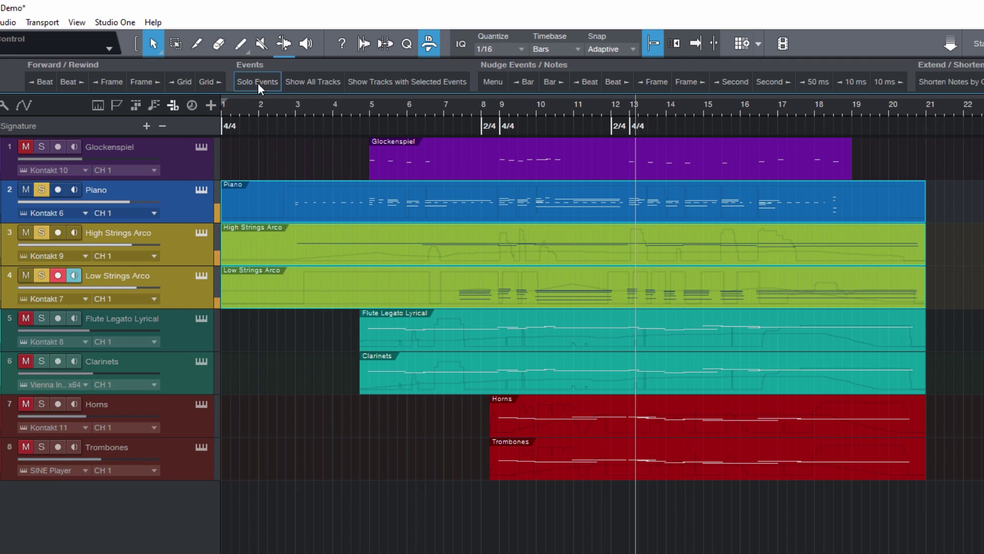
{"action": "key", "text": "f"}
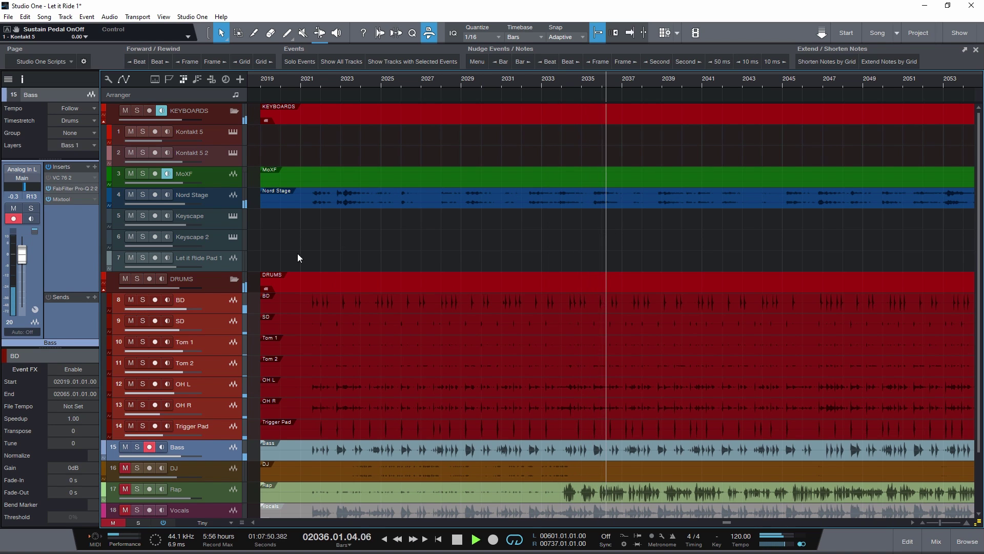
Show only the drum and bass tracks with selected events, then restore all tracks.
{"action": "left_click_drag", "start_coordinate": [271, 251], "coordinate": [373, 444]}
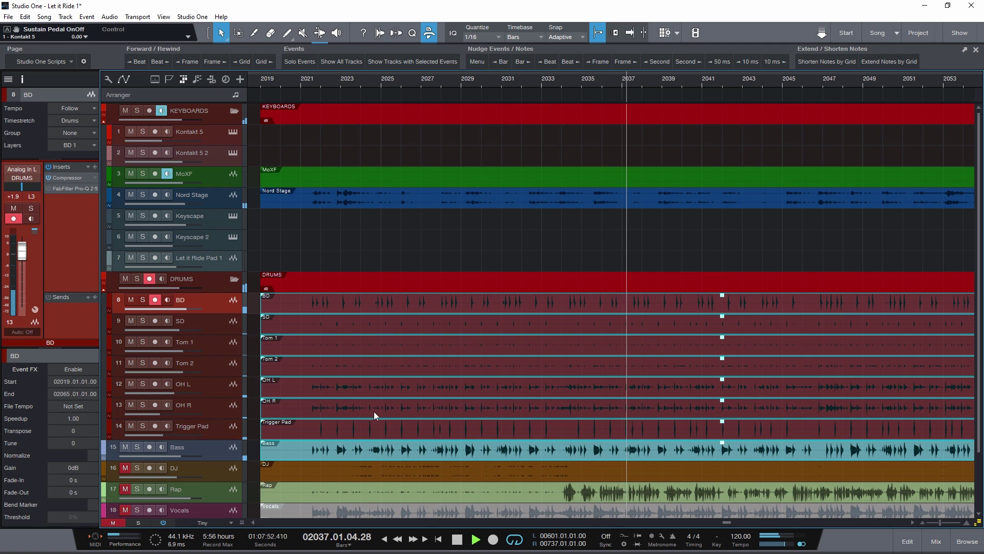
{"action": "left_click", "coordinate": [393, 59]}
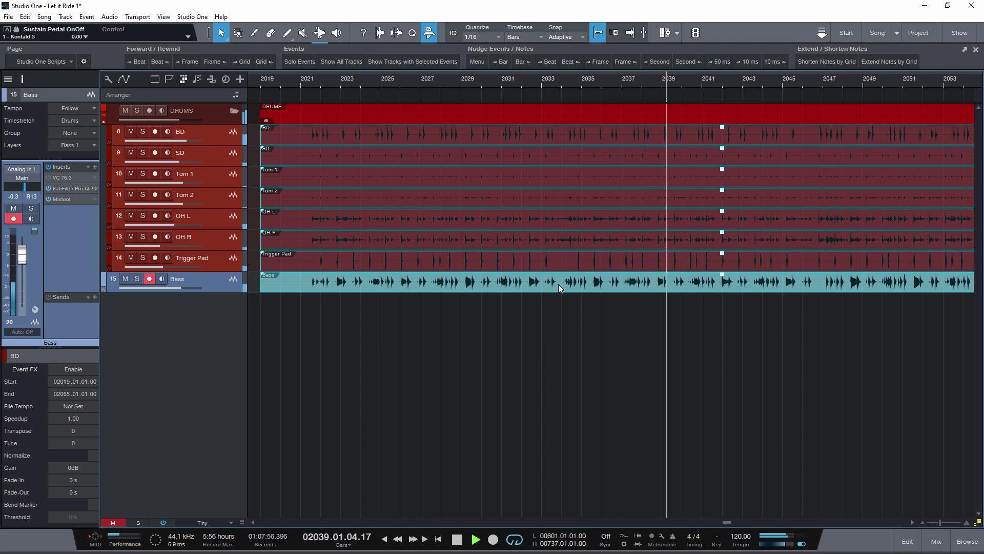
{"action": "left_click", "coordinate": [343, 63]}
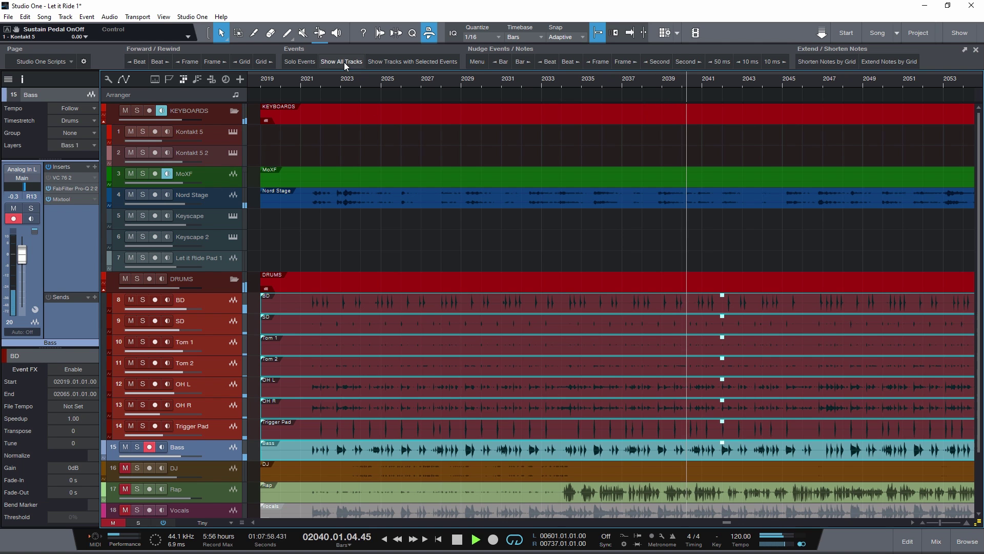
{"action": "left_click", "coordinate": [504, 251]}
{"action": "scroll", "coordinate": [659, 309], "scroll_direction": "down", "scroll_amount": 2}
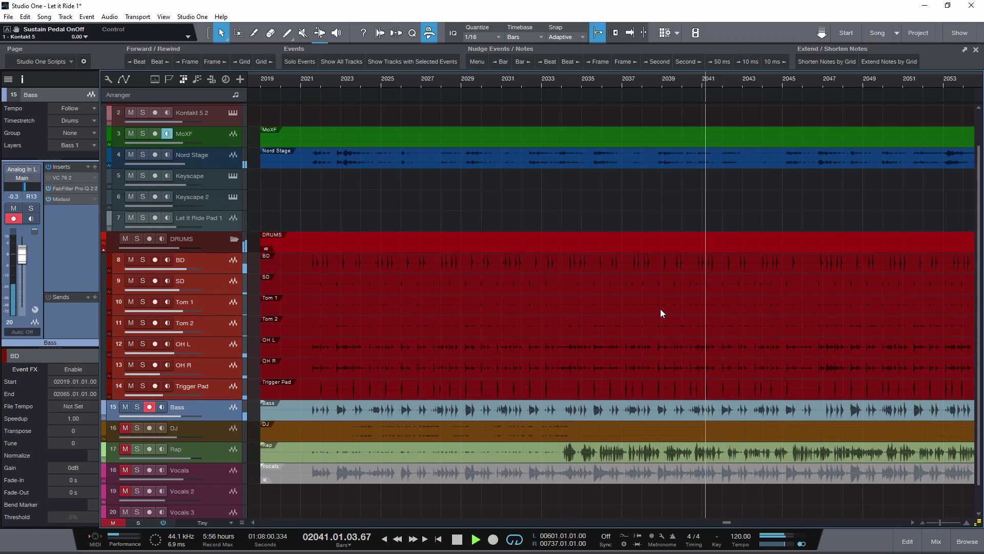
{"action": "scroll", "coordinate": [660, 309], "scroll_direction": "up", "scroll_amount": 2}
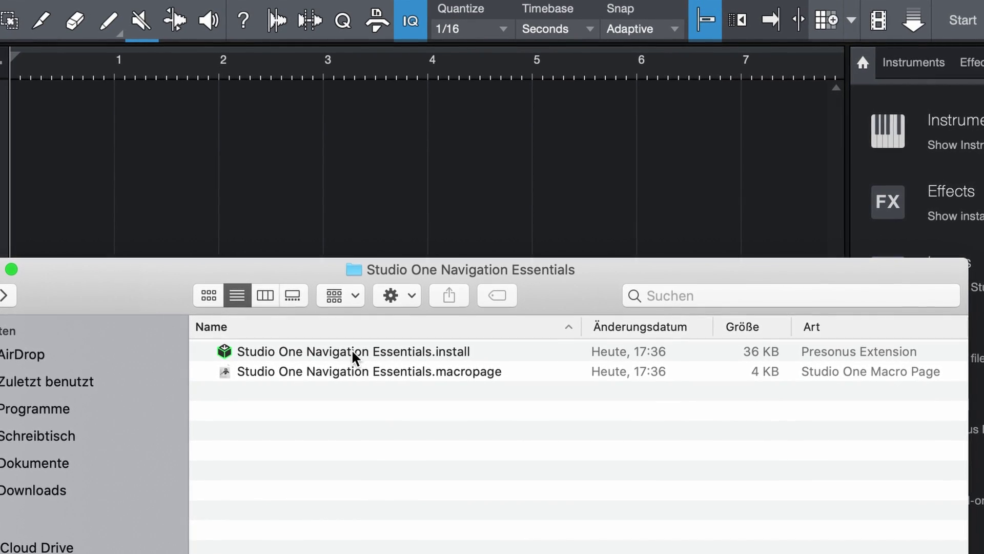
Drag Studio One Navigation Essentials.install from Finder onto the Studio One arrange view.
{"action": "left_click_drag", "start_coordinate": [353, 356], "coordinate": [395, 169]}
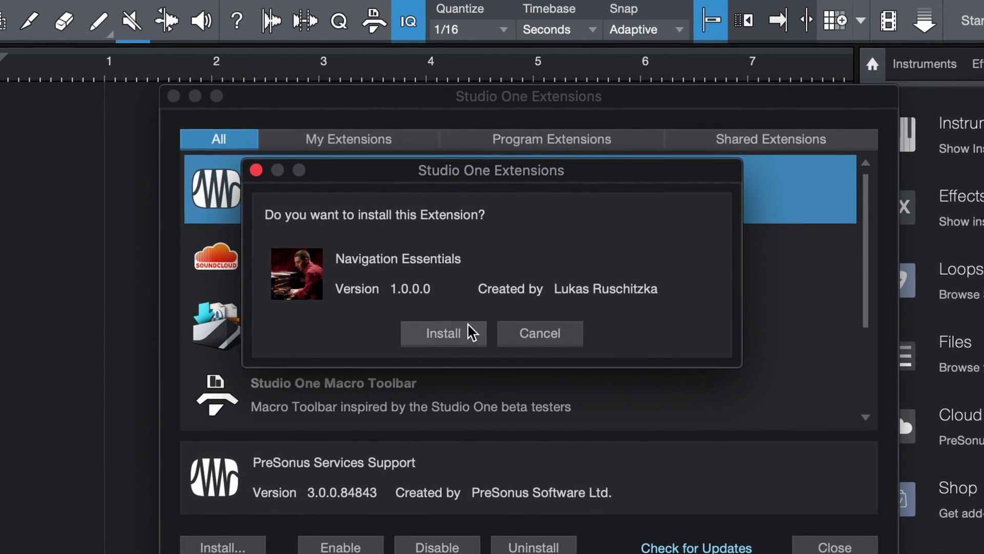
Confirm installation of the Navigation Essentials extension in the Extensions prompt.
{"action": "left_click", "coordinate": [446, 336]}
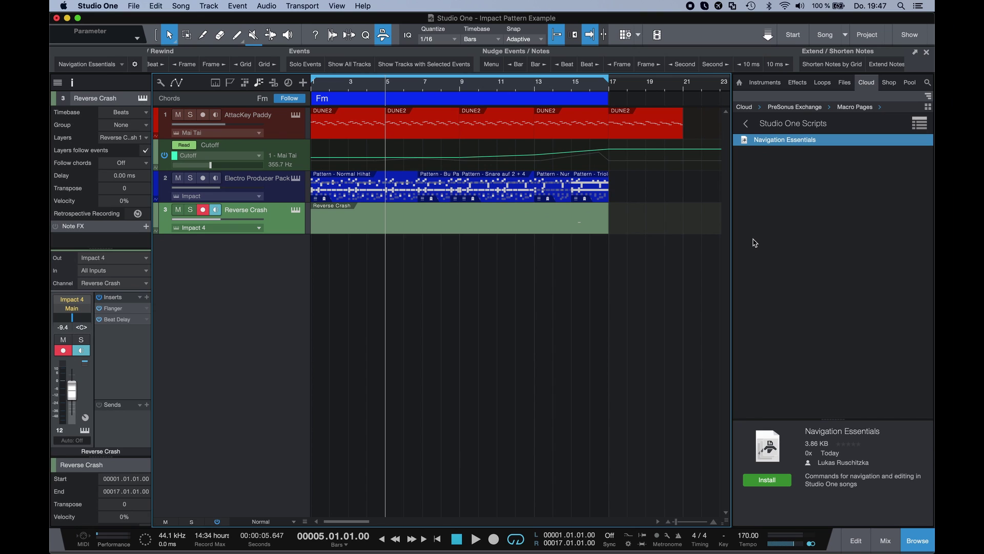
Select the Navigation Essentials package in the Studio One Scripts list.
{"action": "left_click", "coordinate": [755, 243]}
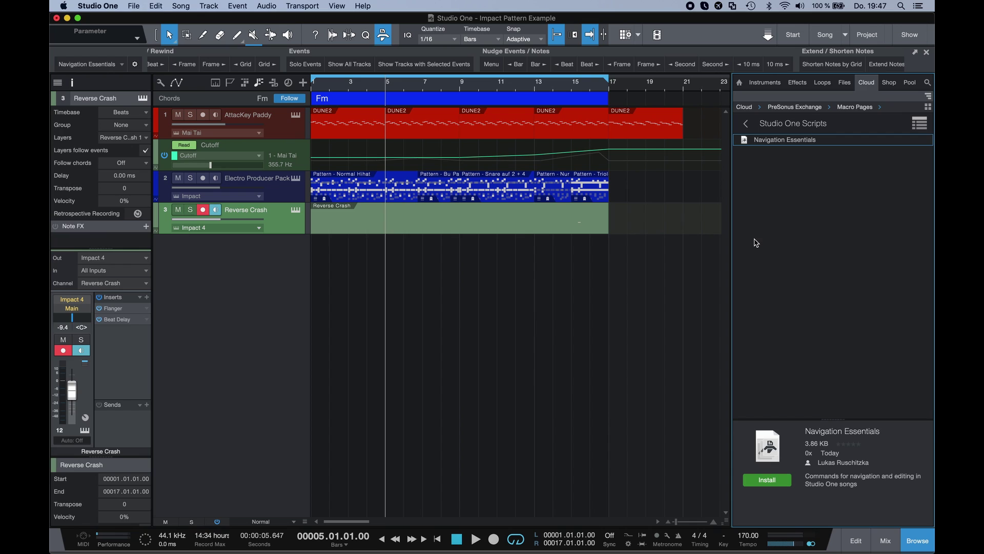